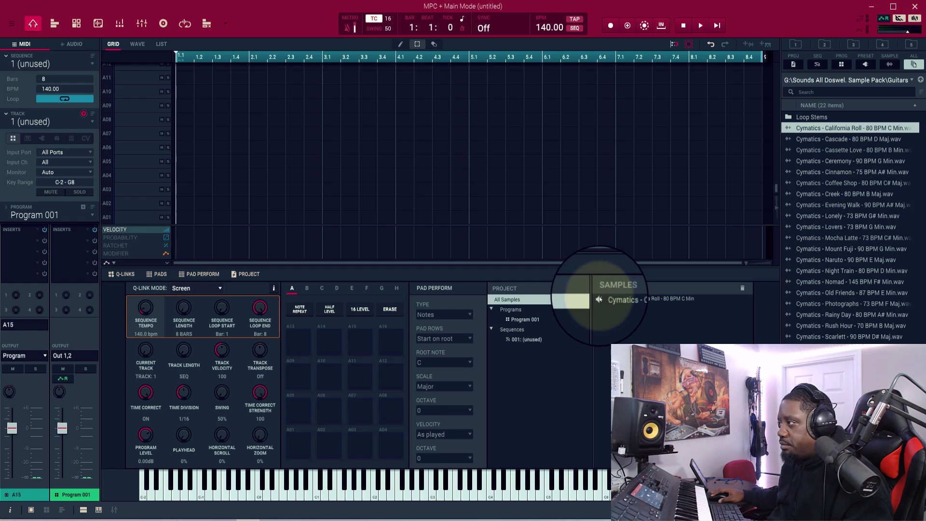
Step: Place the Cymatics - California Roll sample at the start of the first audio track, after viewing it in Sample Edit
click(98, 24)
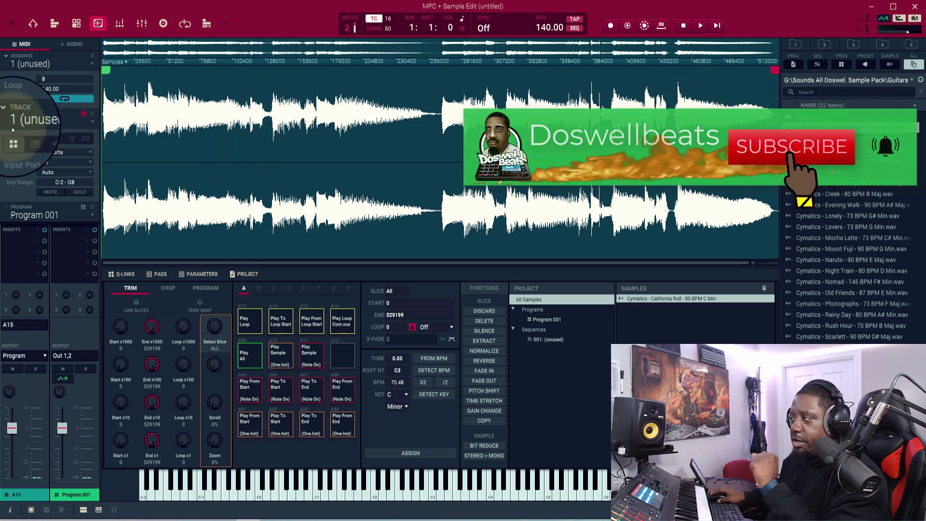
click(72, 44)
click(32, 23)
drag(577, 307, 178, 165)
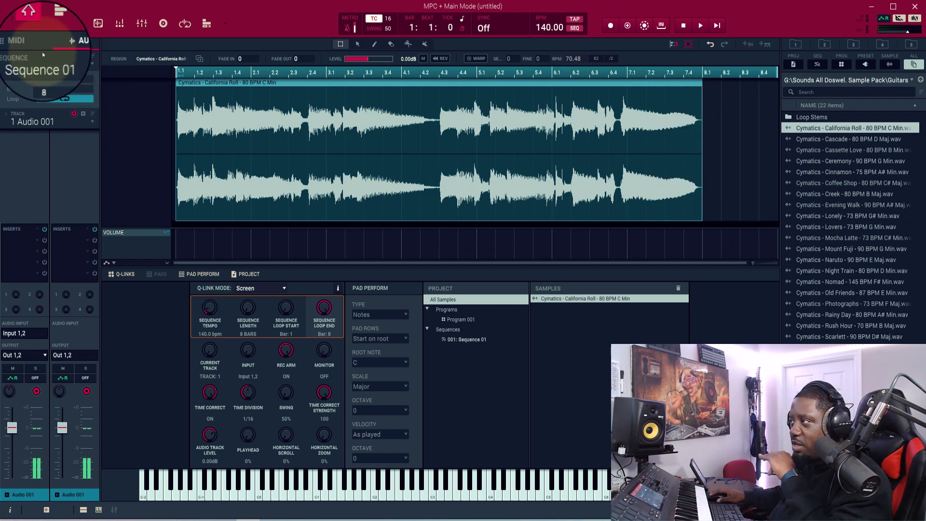
Step: Enable warp on the California Roll region and stretch its end to bar 5, giving it a tempo of 80 BPM
click(98, 24)
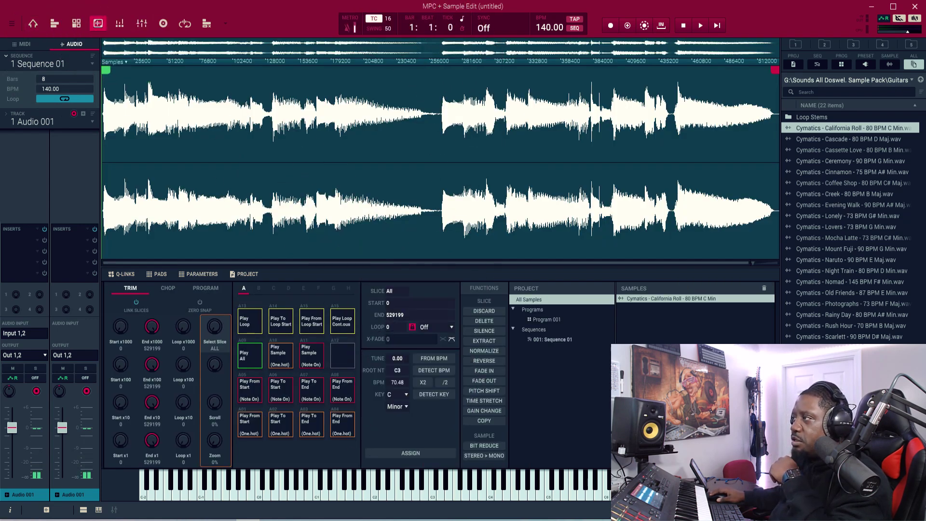
click(33, 24)
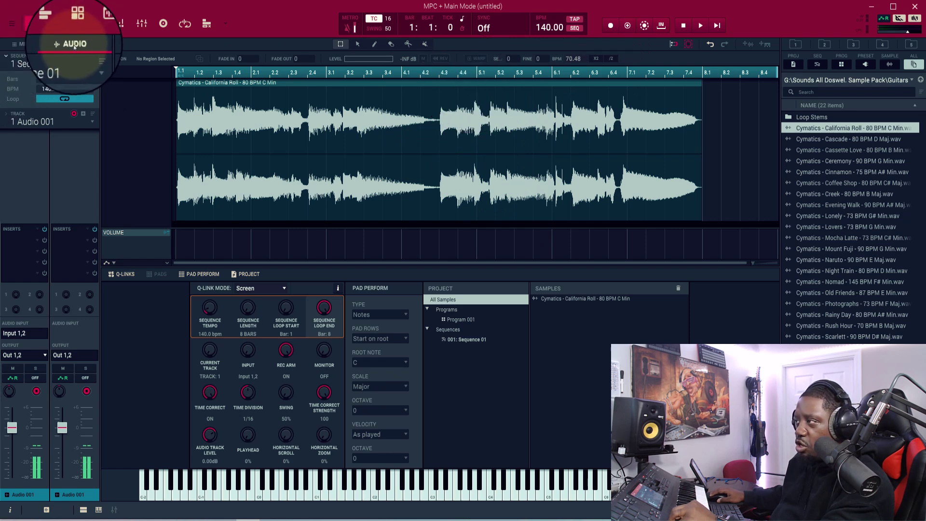
click(410, 86)
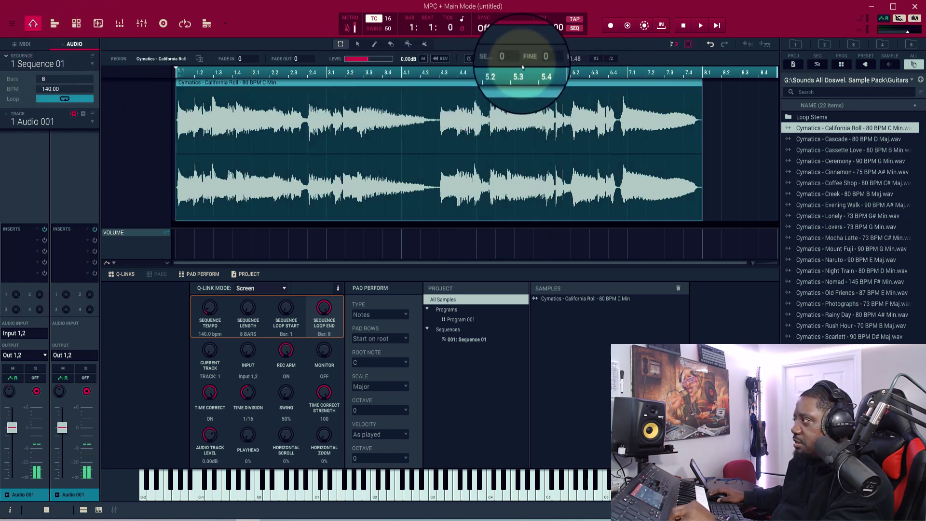
click(479, 60)
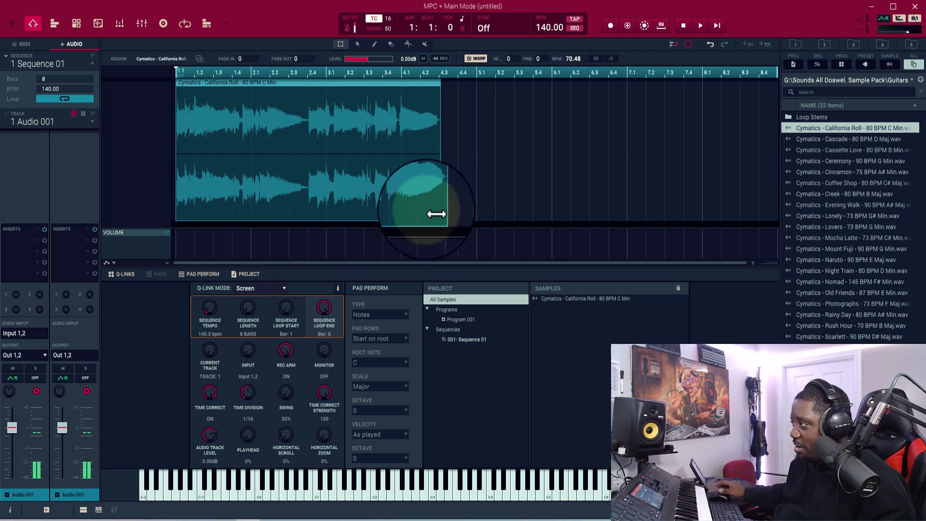
drag(444, 217, 477, 214)
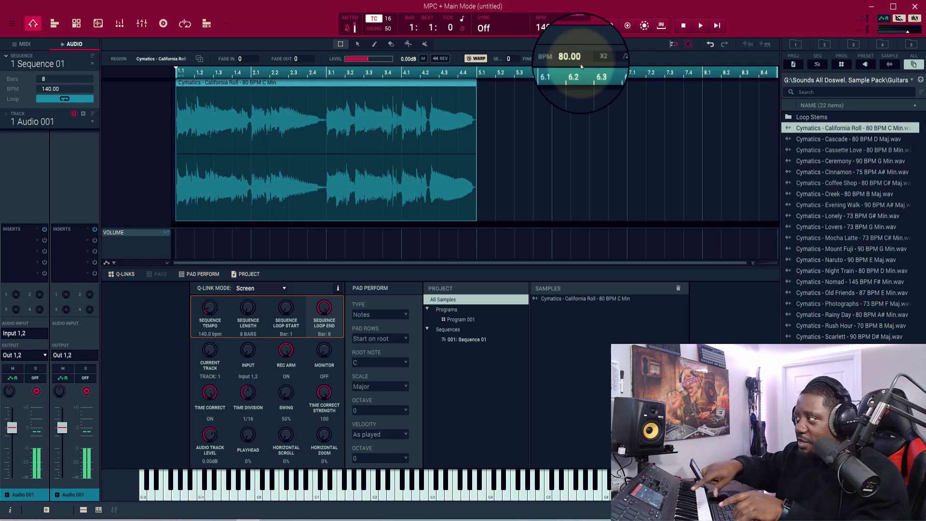
Step: Check the California Roll sample in Sample Edit and play the warped region in Main Mode
click(98, 24)
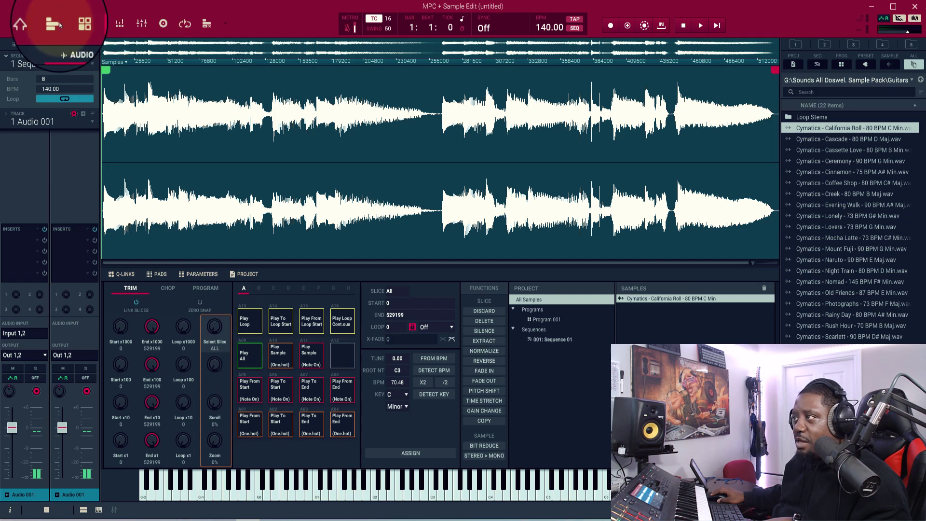
click(33, 23)
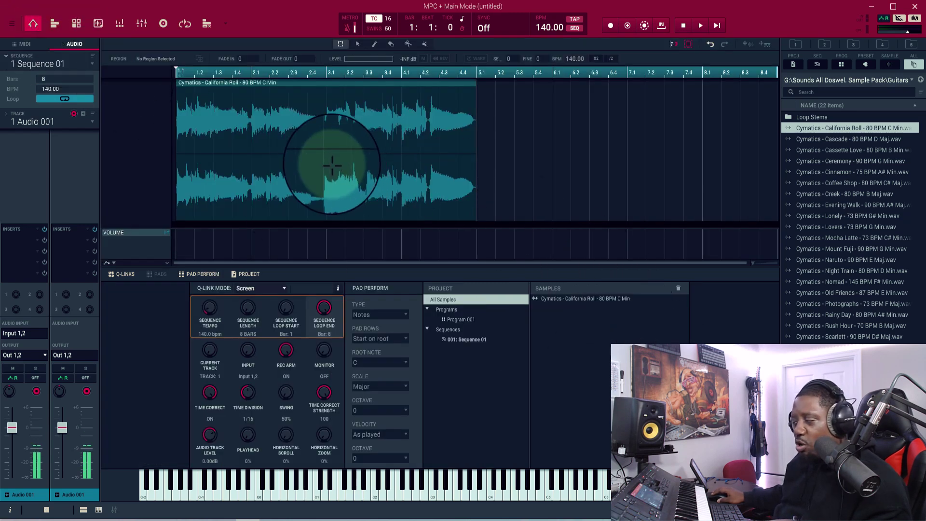
key(space)
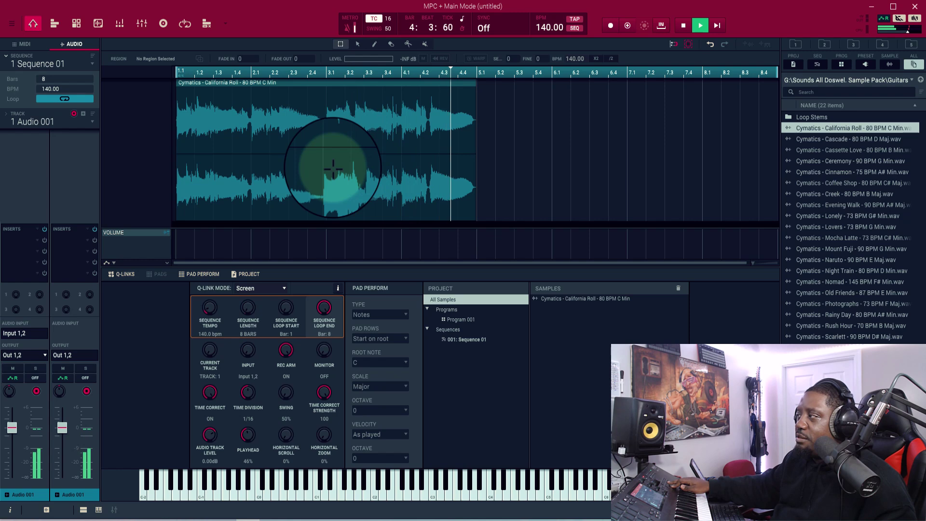
key(space)
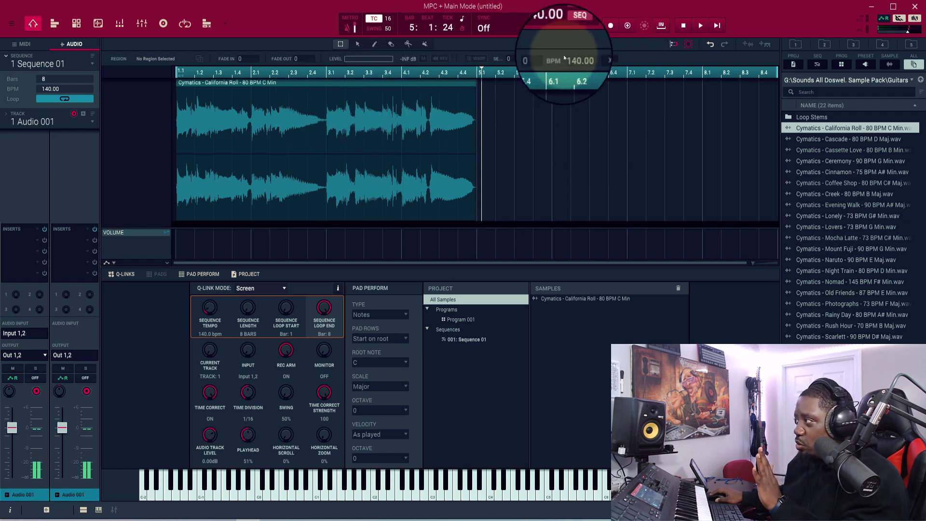
Step: Double the California Roll region's tempo to 160 BPM and play it back
click(411, 85)
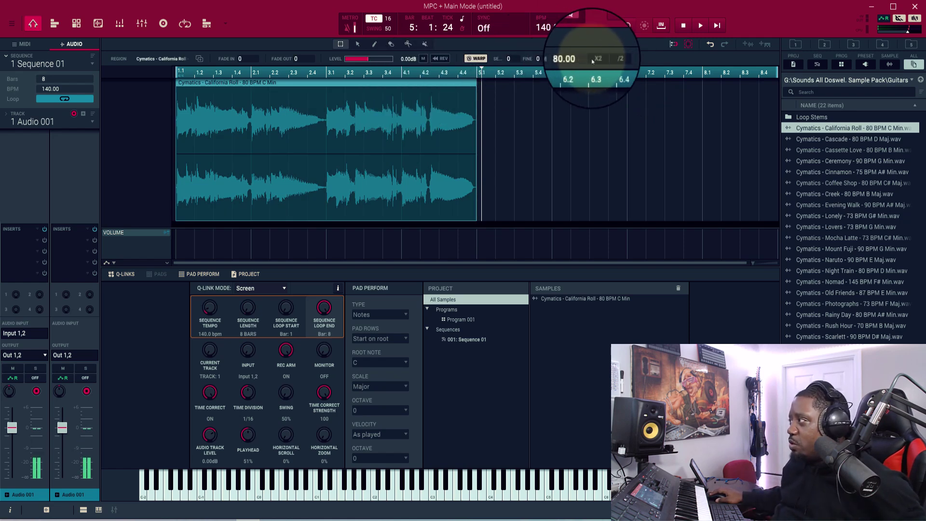
click(596, 59)
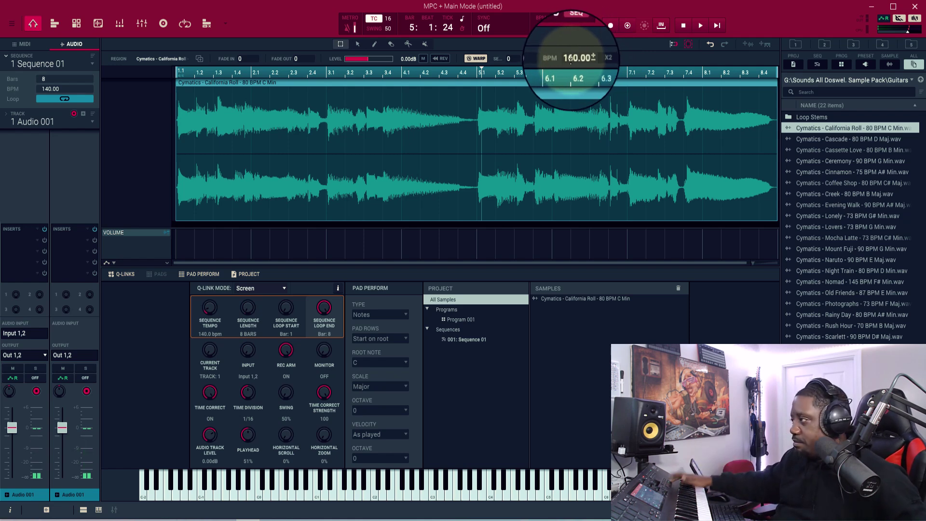
key(space)
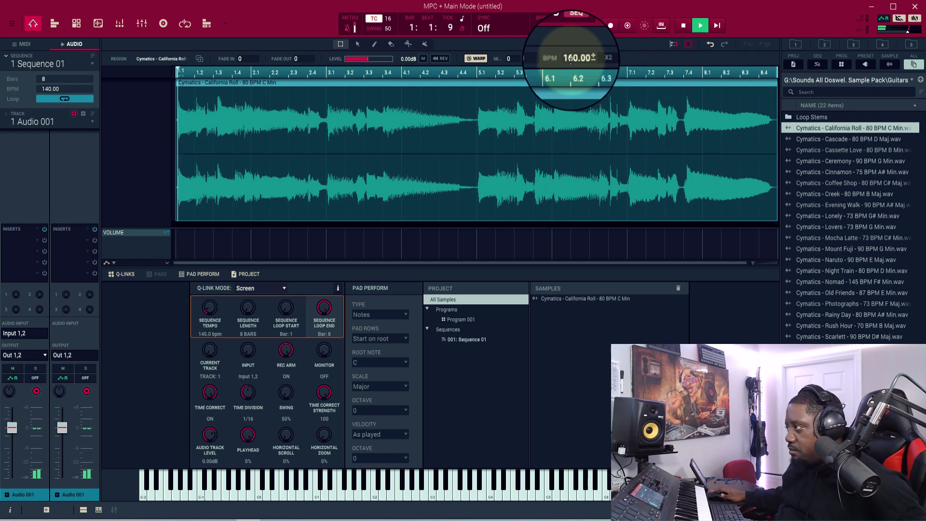
key(space)
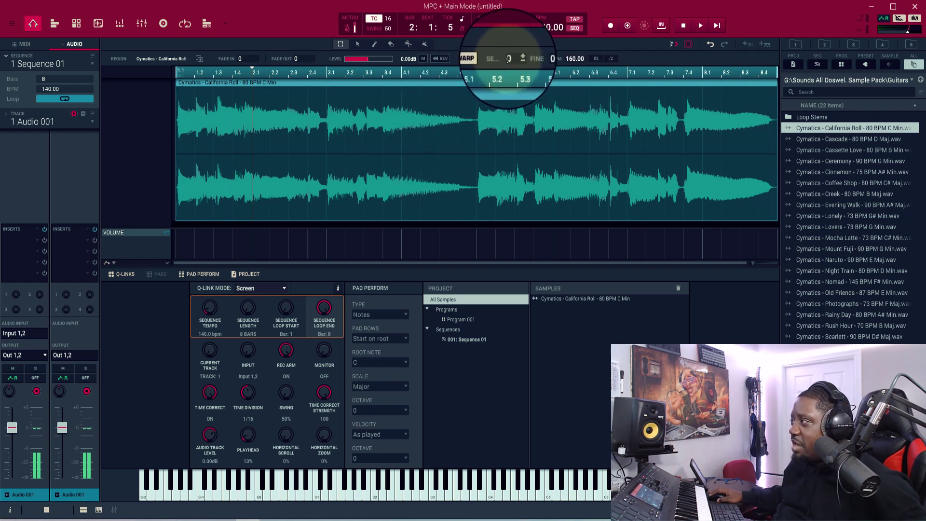
Step: Audition the California Roll region at a semitone shift of 5, and finally at a shift of -4
scroll(522, 58, up, 2)
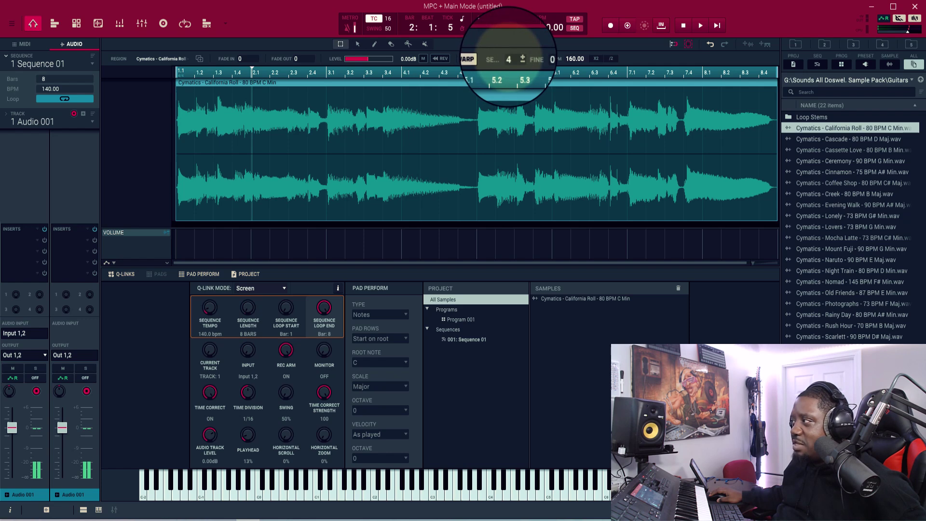
scroll(509, 61, up, 1)
key(space)
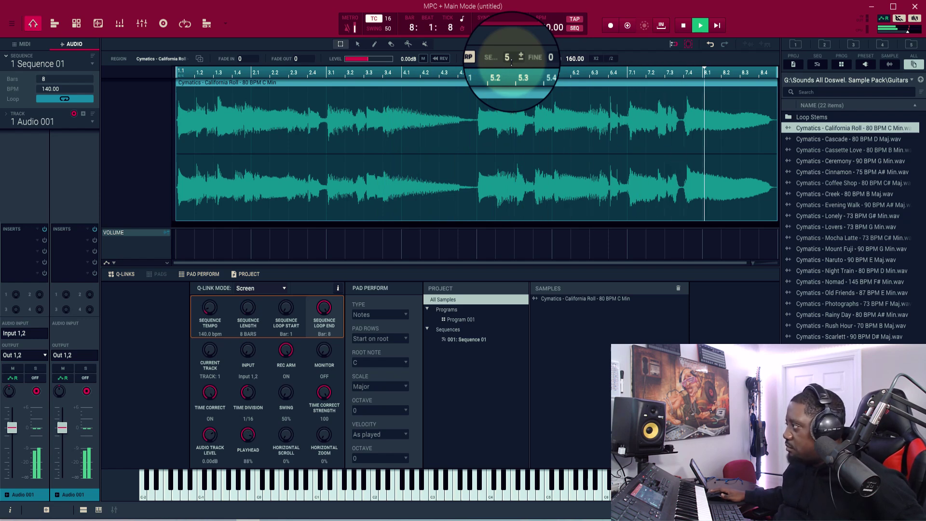
key(space)
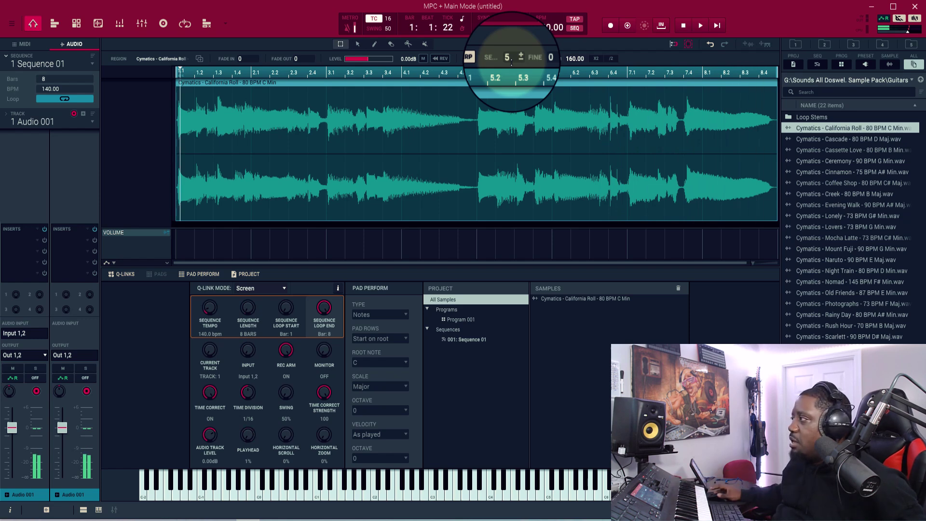
drag(511, 64, 512, 90)
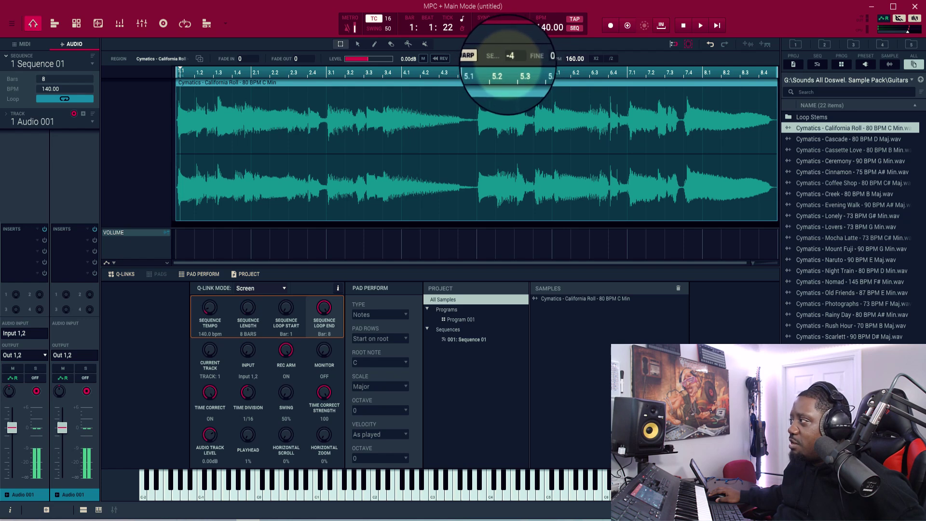
key(space)
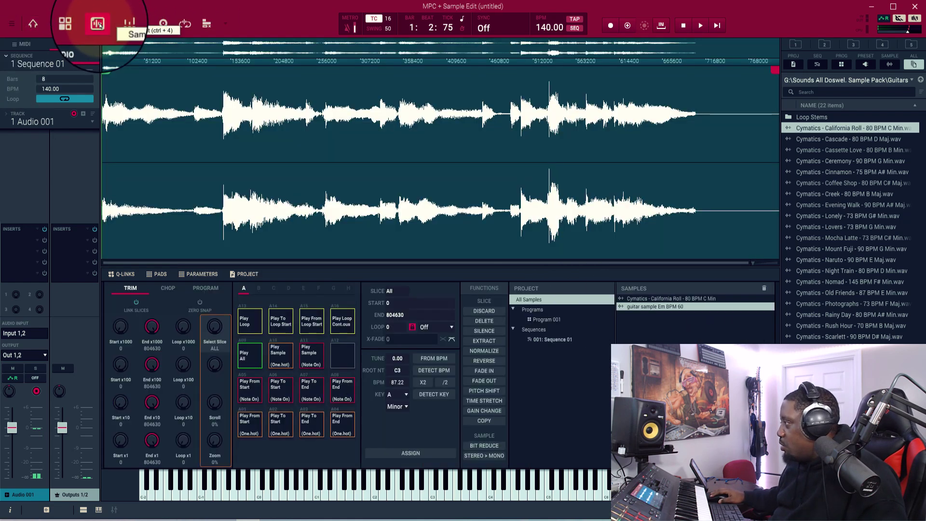
Step: Open the sample guitar sample Em BPM 60 in Sample Edit and play it
click(97, 25)
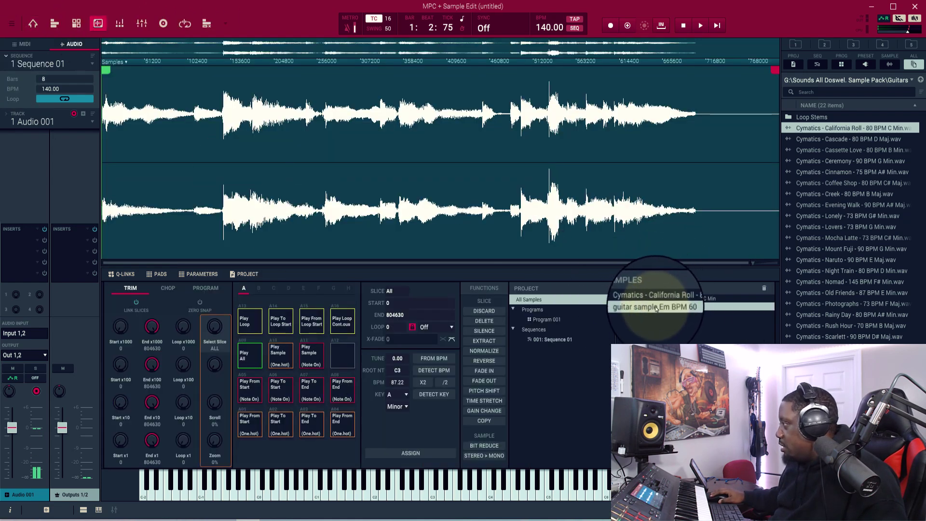
click(624, 308)
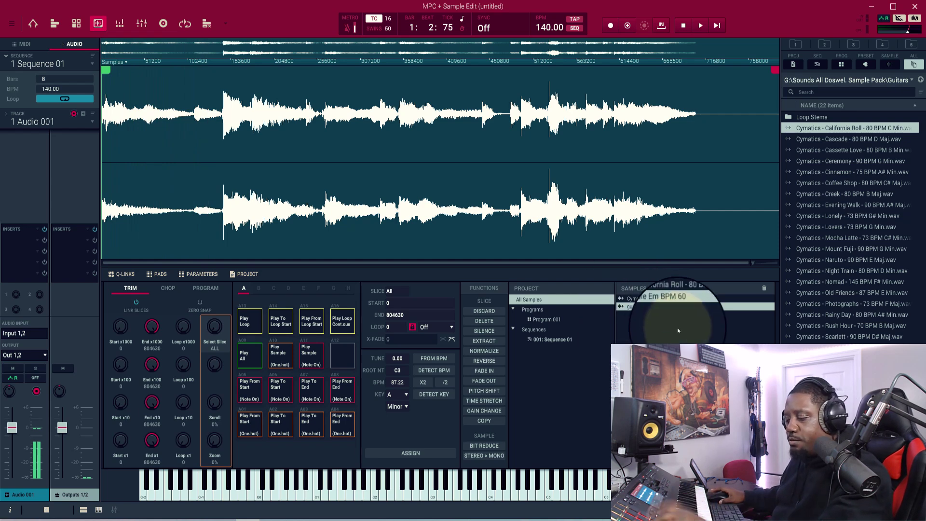
key(space)
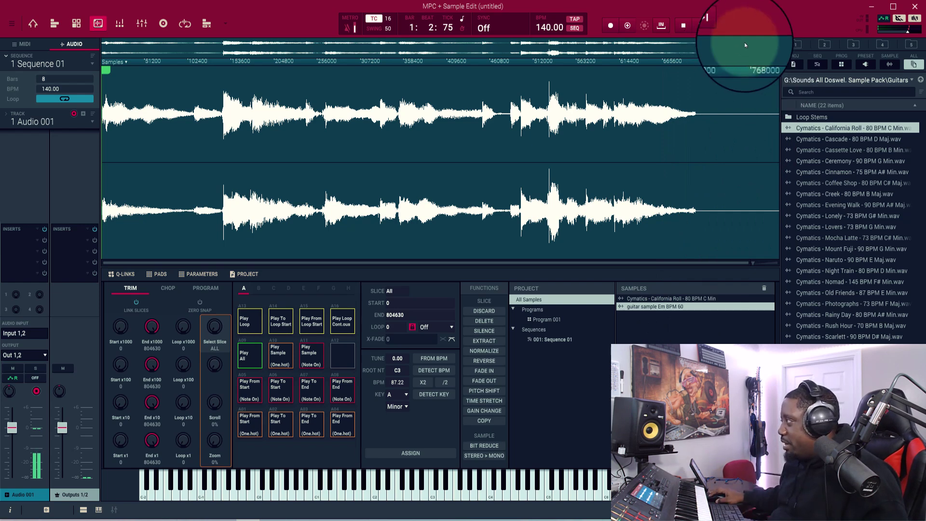
Step: Try trimming the guitar sample's end to 705273, where the audio fades out, and restore the end to 804630
drag(774, 68, 690, 94)
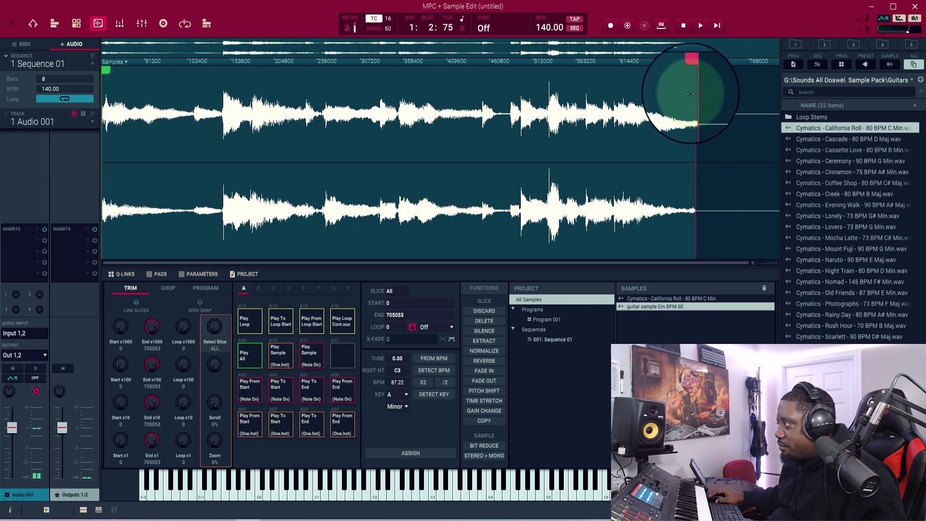
drag(690, 94, 682, 109)
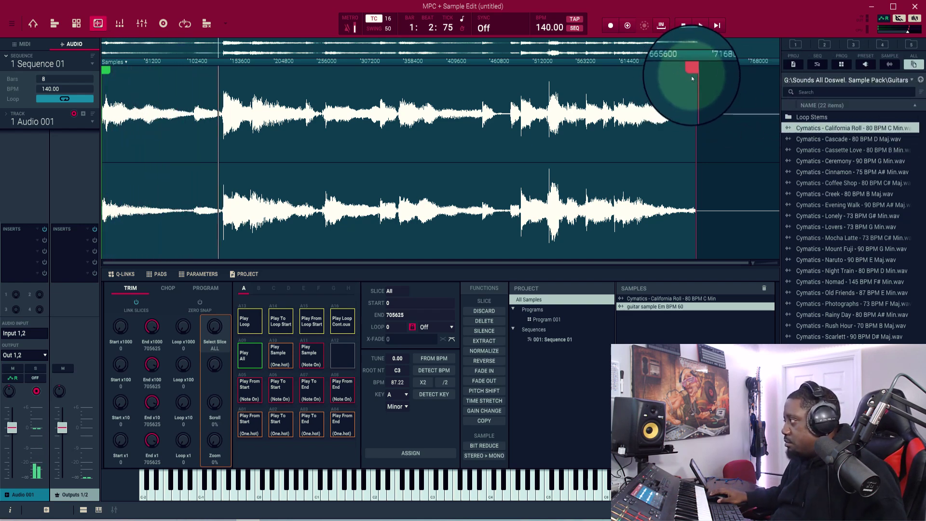
scroll(692, 72, up, 3)
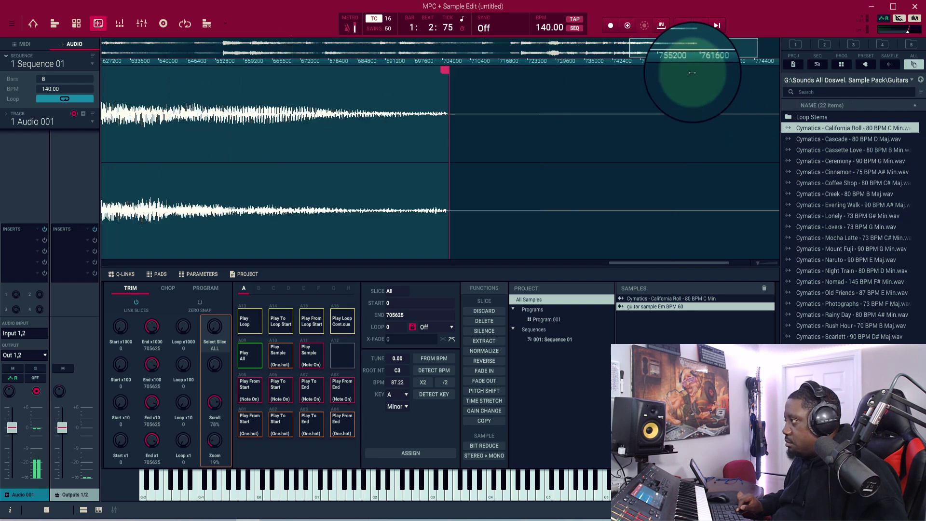
scroll(692, 72, up, 4)
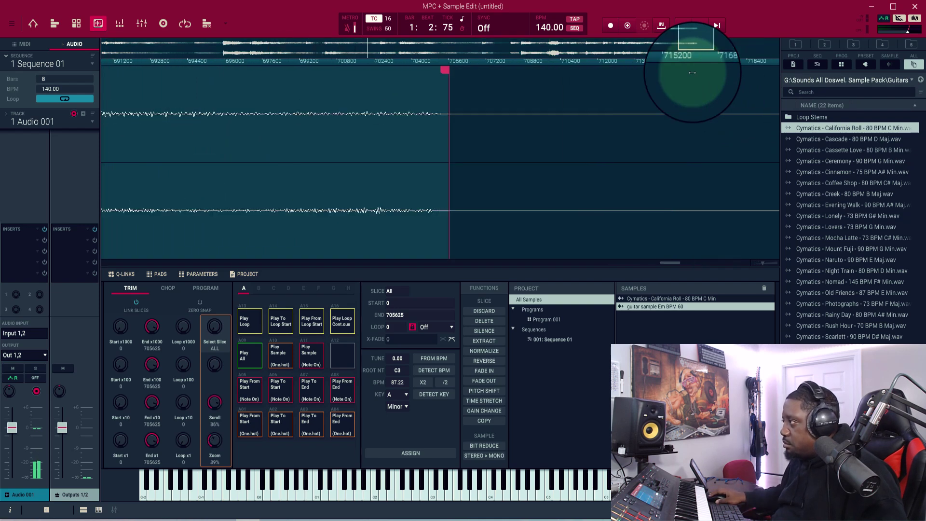
drag(445, 70, 437, 68)
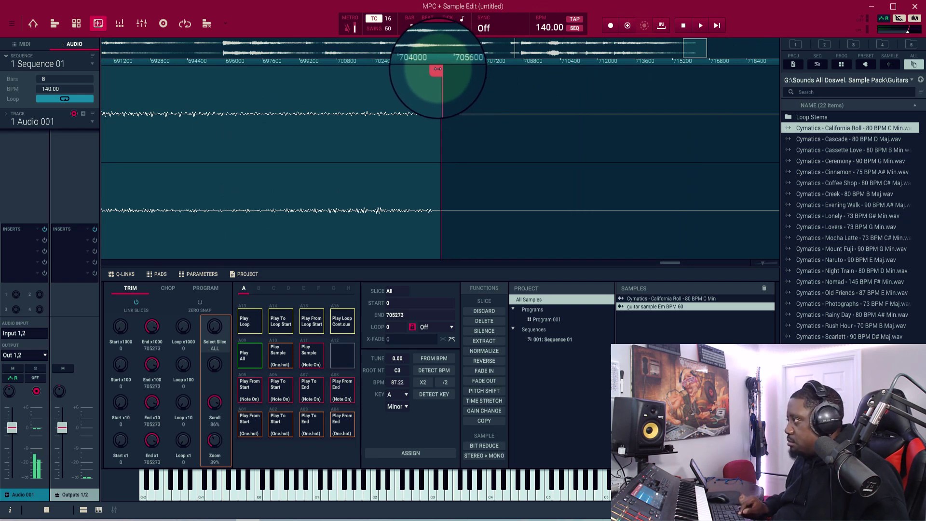
scroll(437, 68, down, 8)
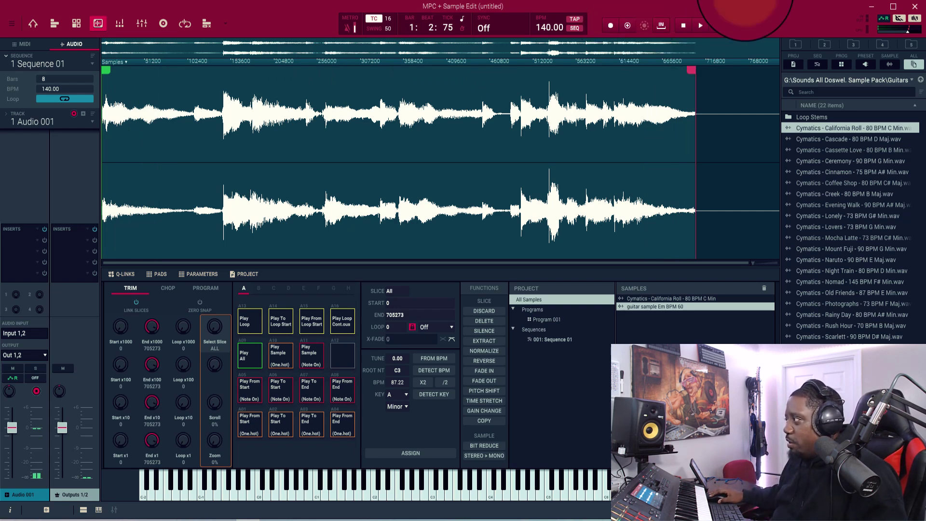
drag(700, 71, 803, 70)
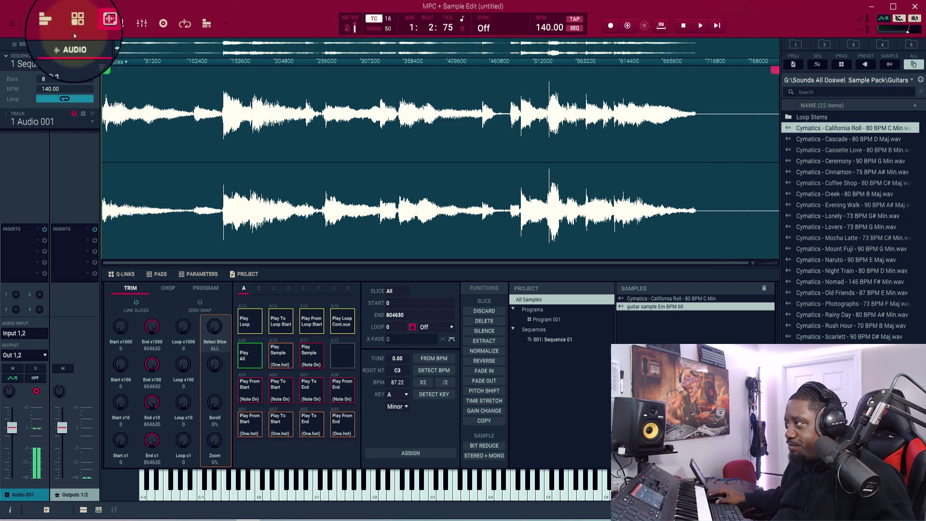
Step: Add a second audio track in Main Mode and place guitar sample Em BPM 60 at its start
click(34, 25)
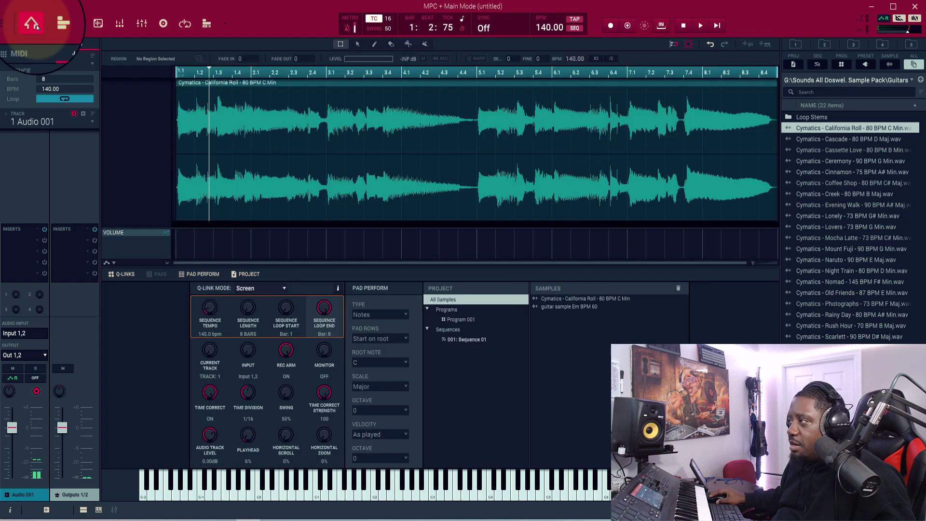
click(83, 114)
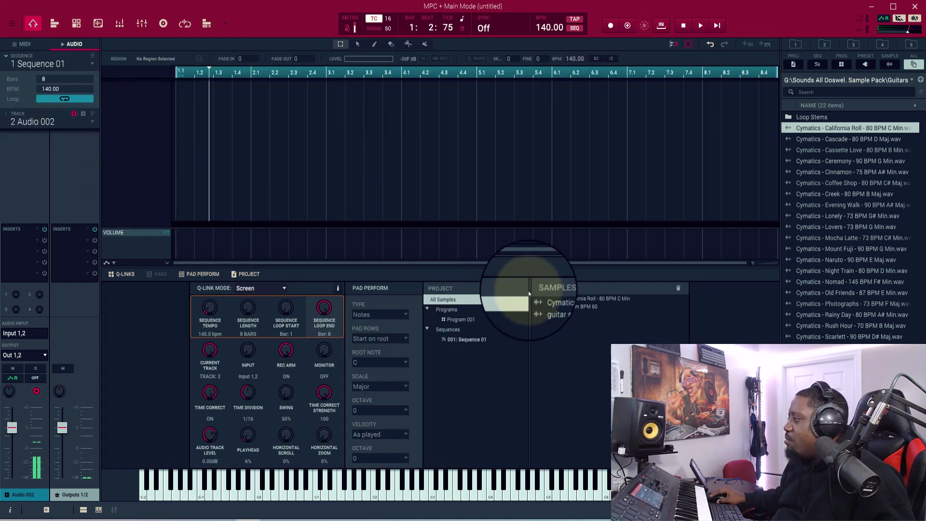
drag(554, 309, 179, 163)
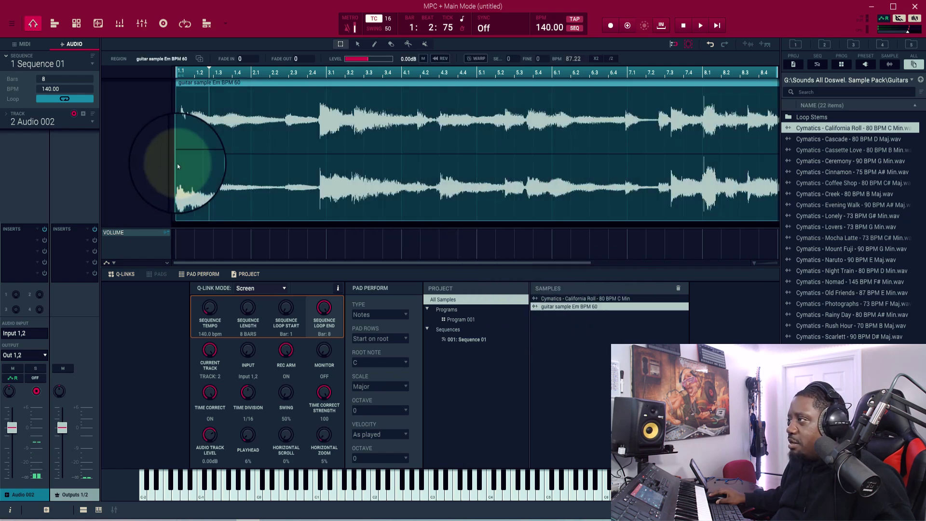
Step: Switch to track Audio 001, and audition the warped guitar sample Em BPM 60 on Audio 002
click(93, 125)
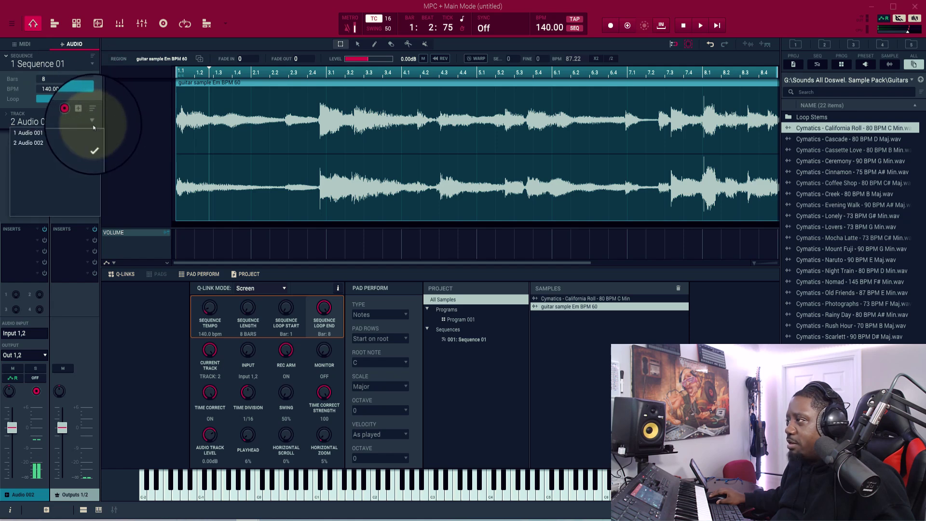
click(73, 136)
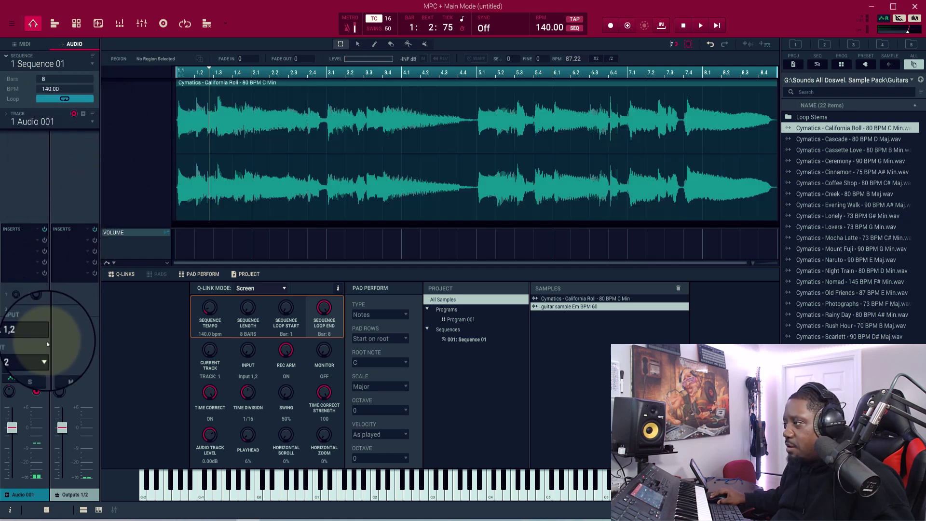
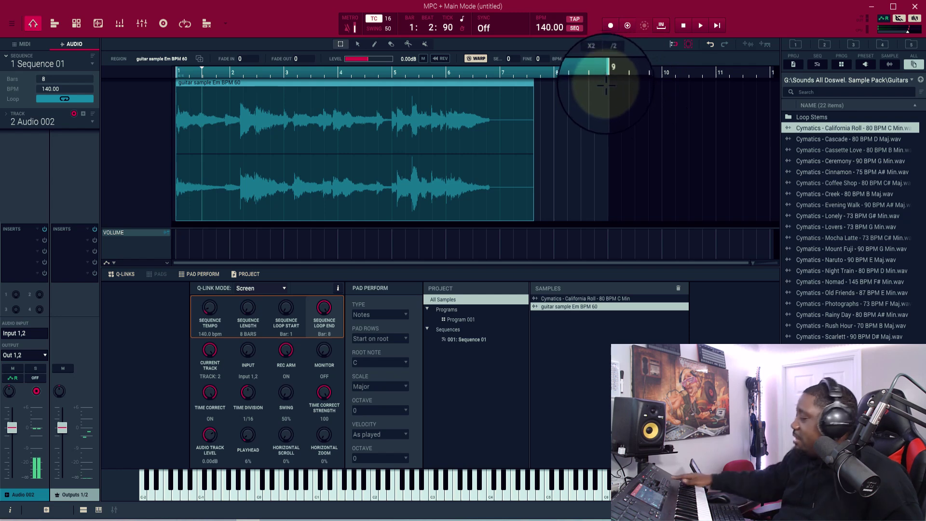
key(space)
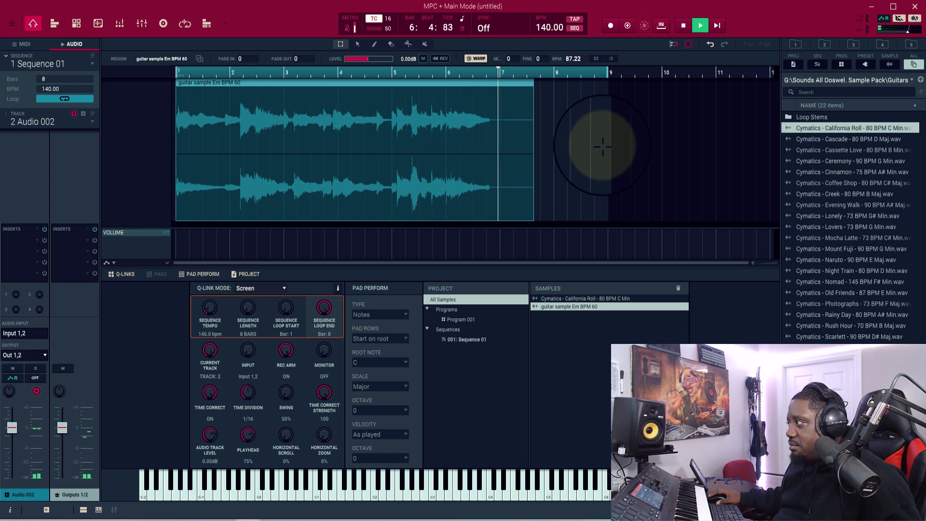
key(space)
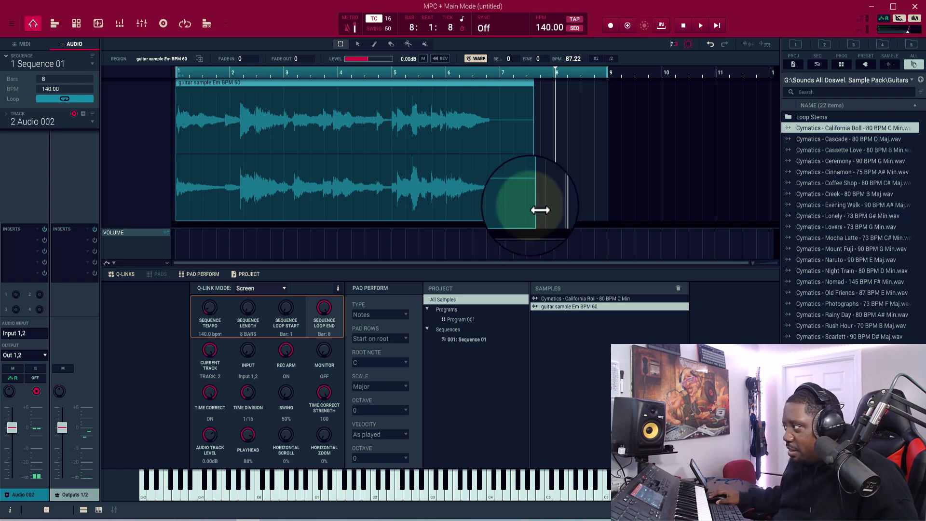
Step: Shrink the warped guitar region so its audio ends at bar 5, trim off the silent tail there, and play it back
drag(540, 209, 425, 210)
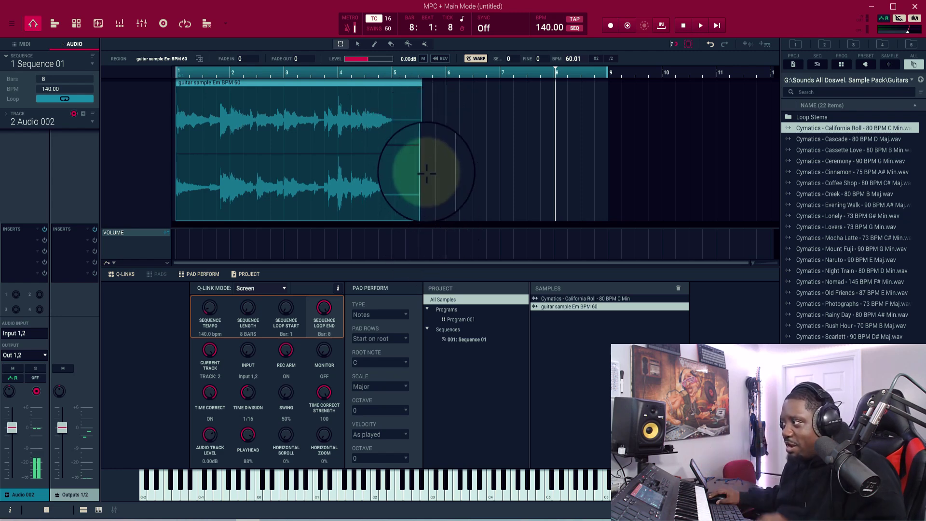
drag(424, 226, 394, 221)
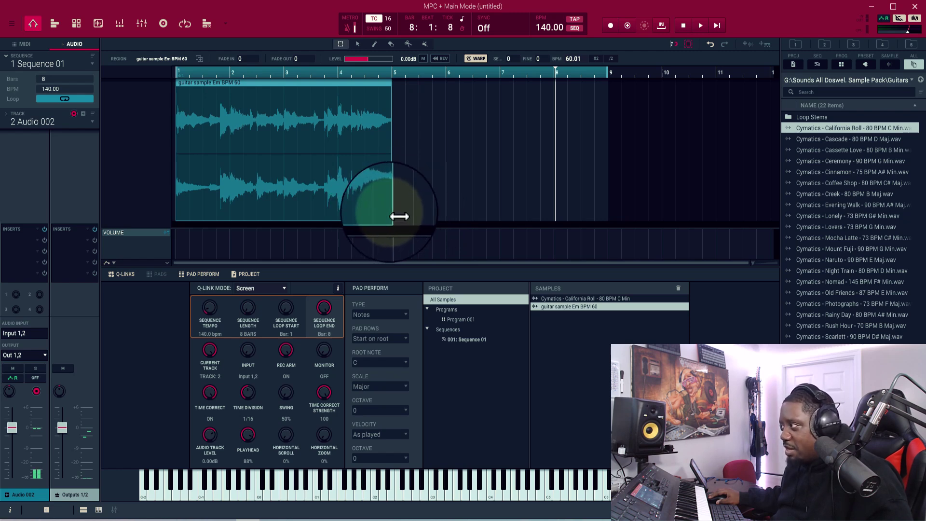
mouse_move(399, 215)
mouse_down()
mouse_move(454, 215)
mouse_move(397, 215)
mouse_up()
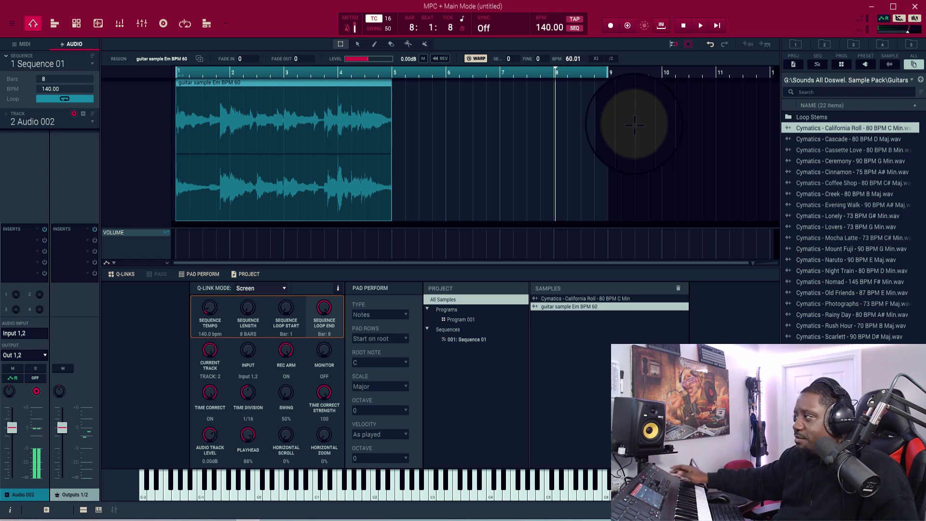
key(space)
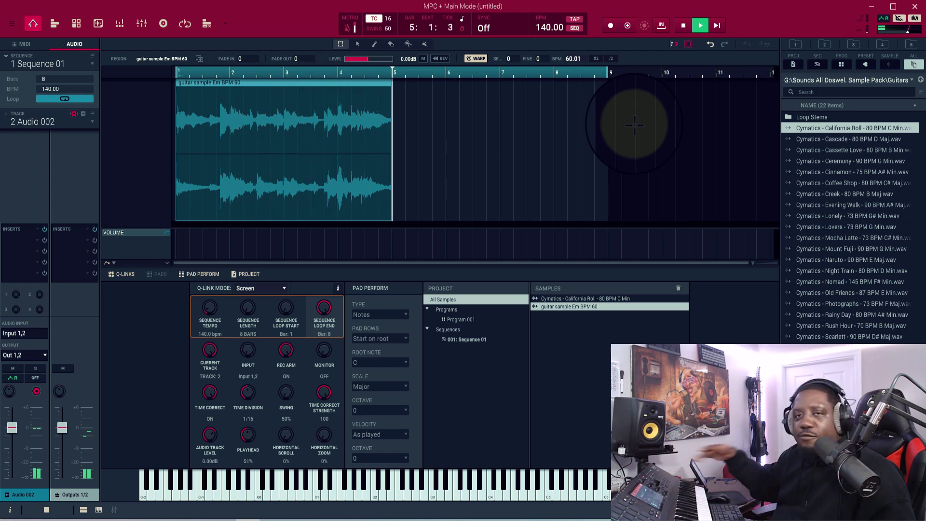
key(space)
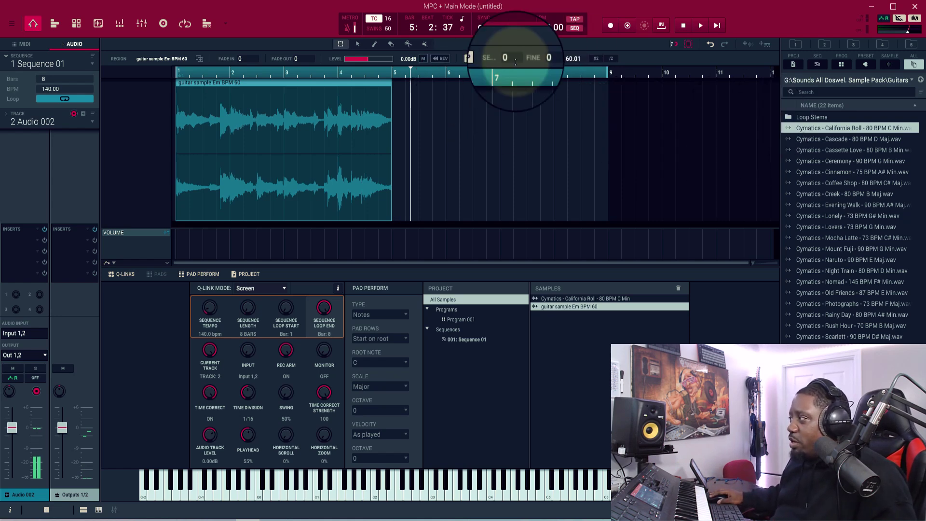
Step: Double the warped guitar region's length so it fills all eight bars, and play it back
click(596, 59)
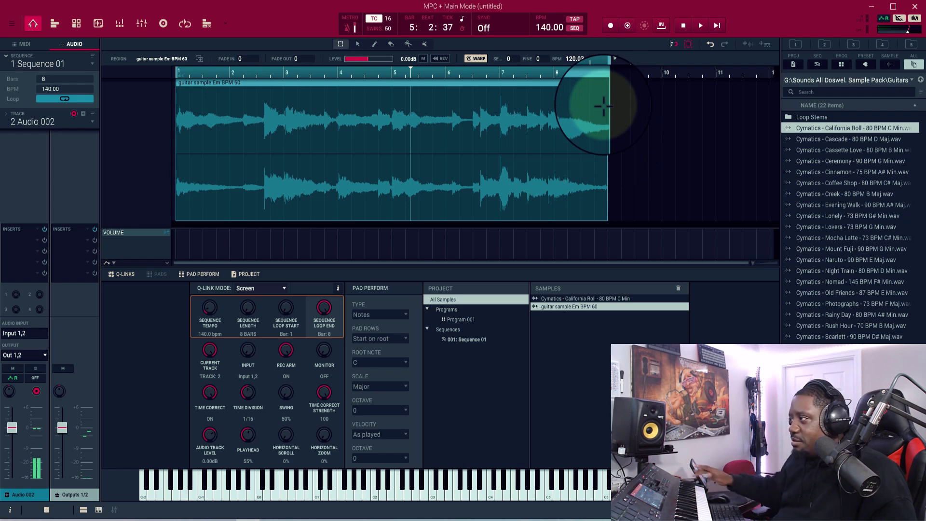
key(space)
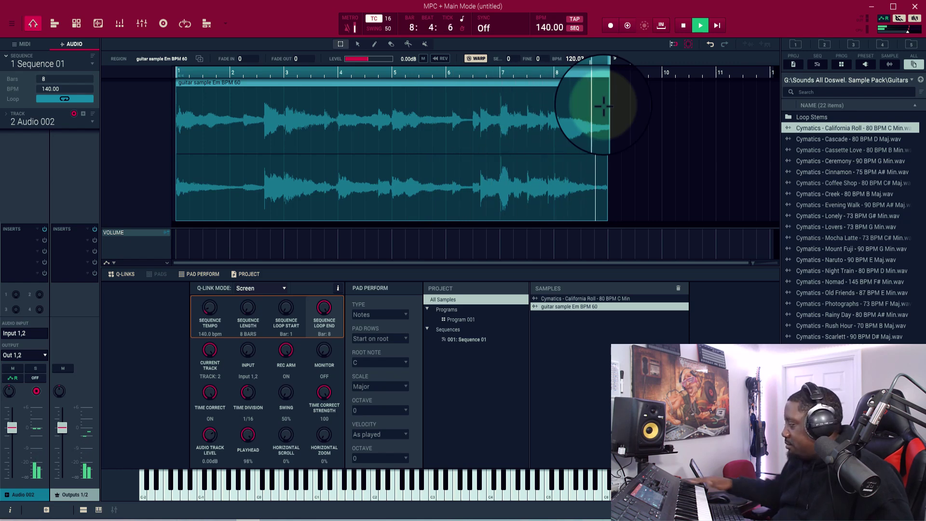
key(space)
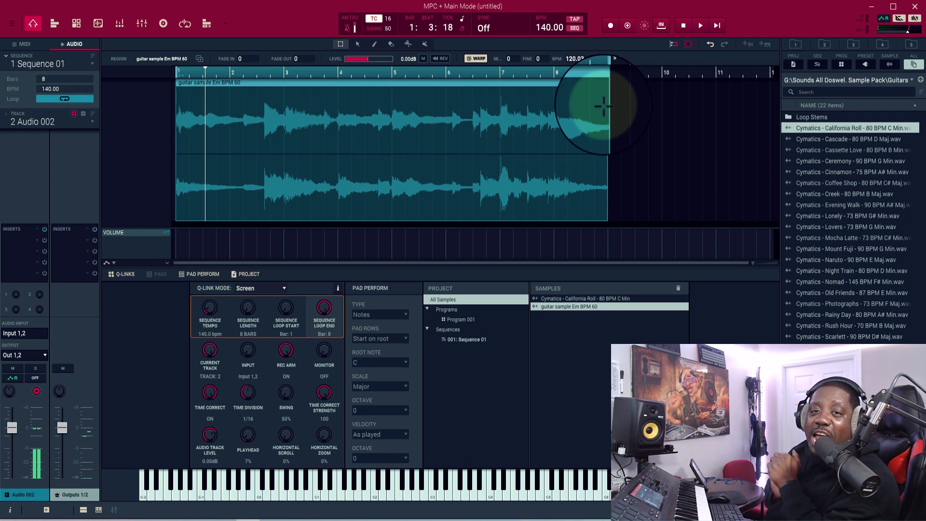
Step: Play the sequence and switch to track Audio 001 with the California Roll sample
key(space)
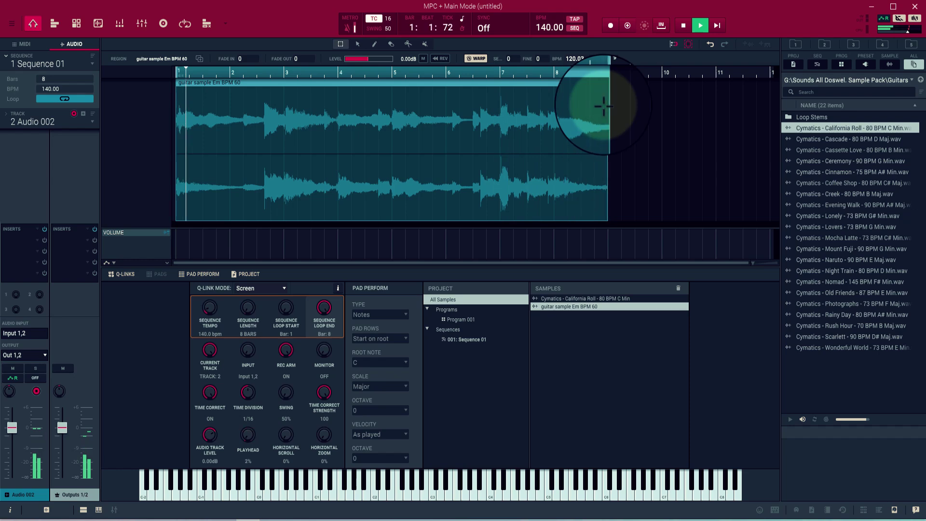
click(92, 121)
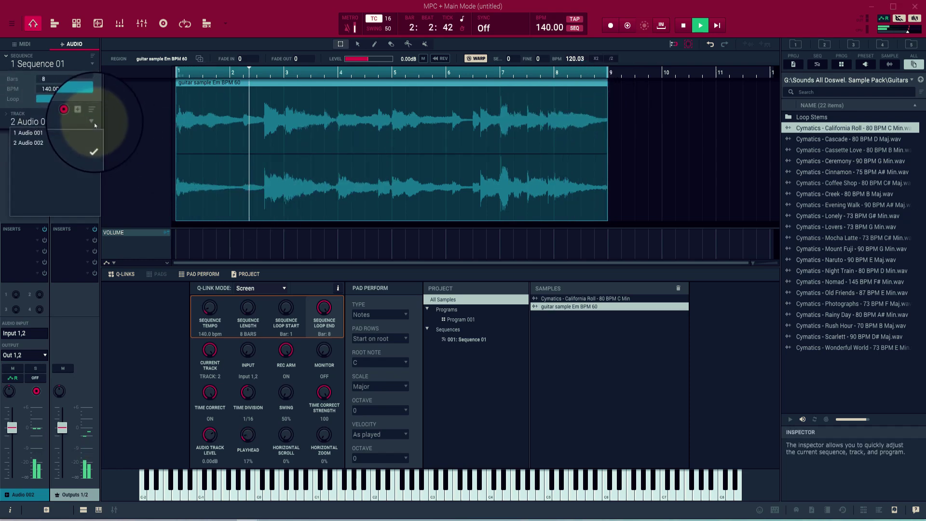
click(34, 132)
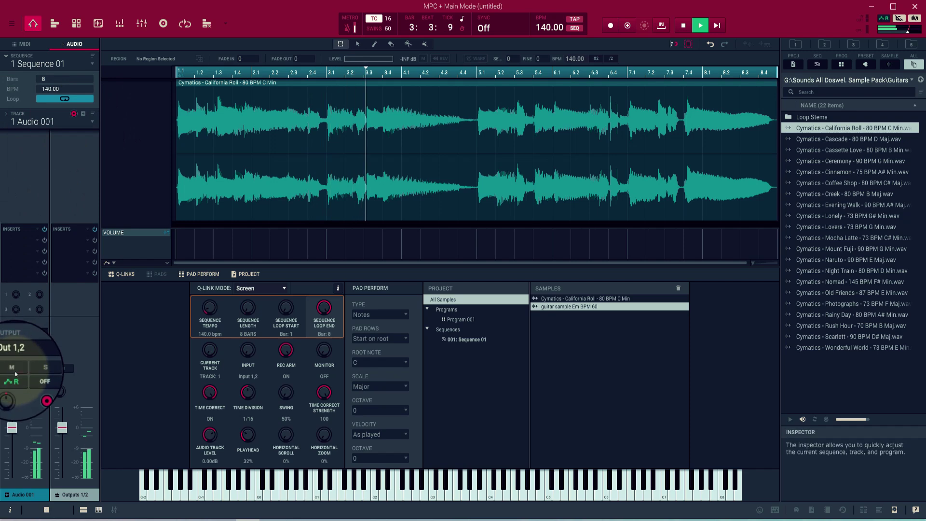